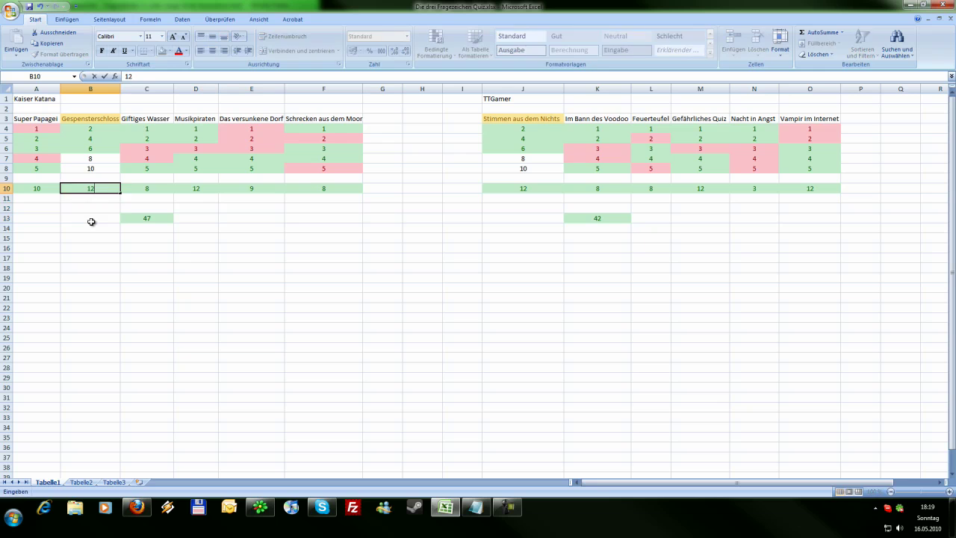
- Enter 12 as the Gespensterschloss points in B10 and select the fourth question's cell J7 under Stimmen aus dem Nichts
key(Tab)
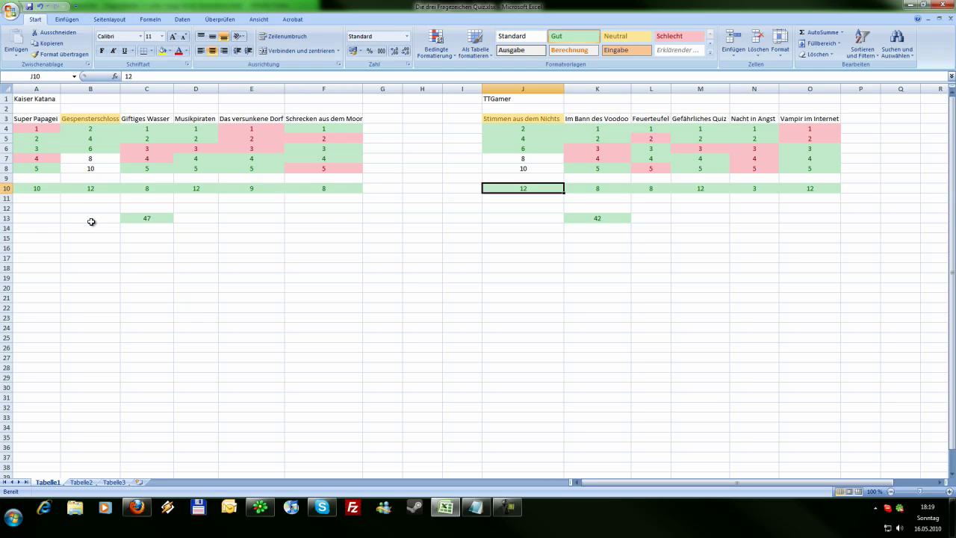
key(Down)
key(Down)
key(Down)
key(Up)
key(Up)
key(Up)
key(Up)
key(Up)
key(Up)
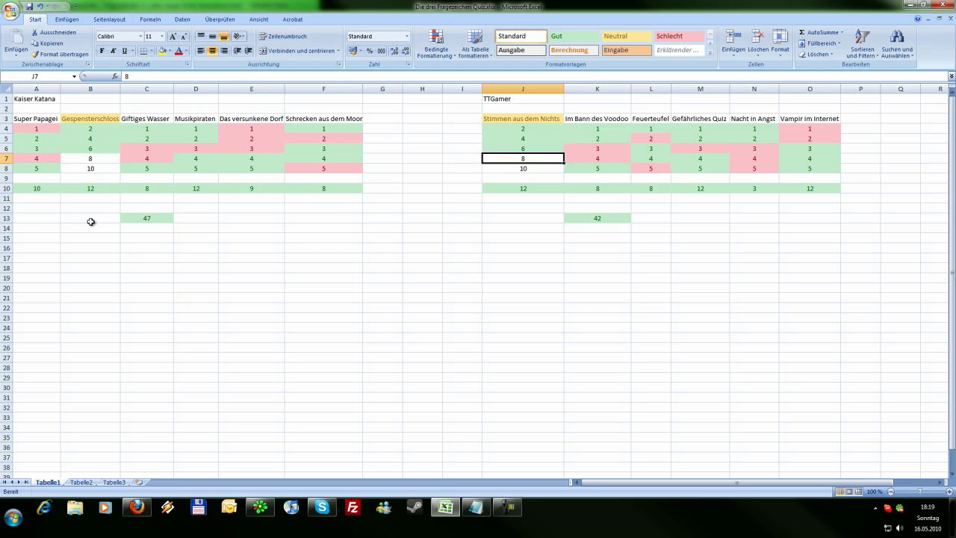
- Switch to Fragen.txt in Notepad and read question 4 of the Stimmen aus dem Nichts section with its answer options
click(475, 508)
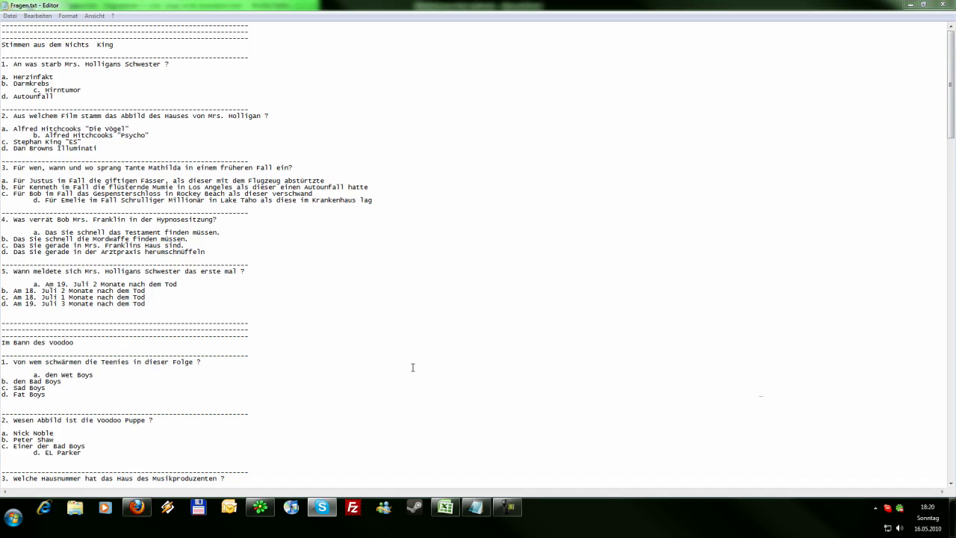
click(390, 322)
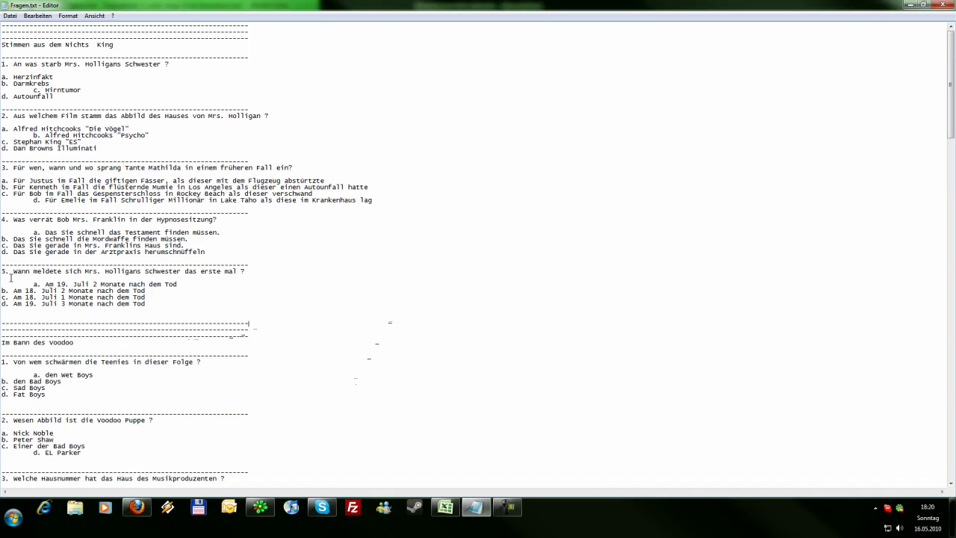
click(45, 233)
- Return to the Excel quiz workbook and mark the fourth Stimmen aus dem Nichts question in J7 with the Schlecht style
mouse_move(445, 516)
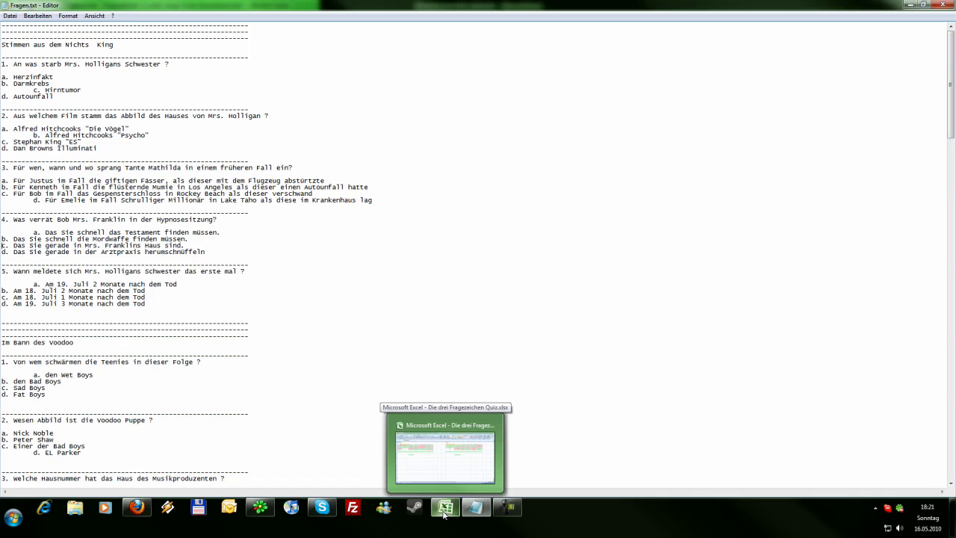
click(442, 513)
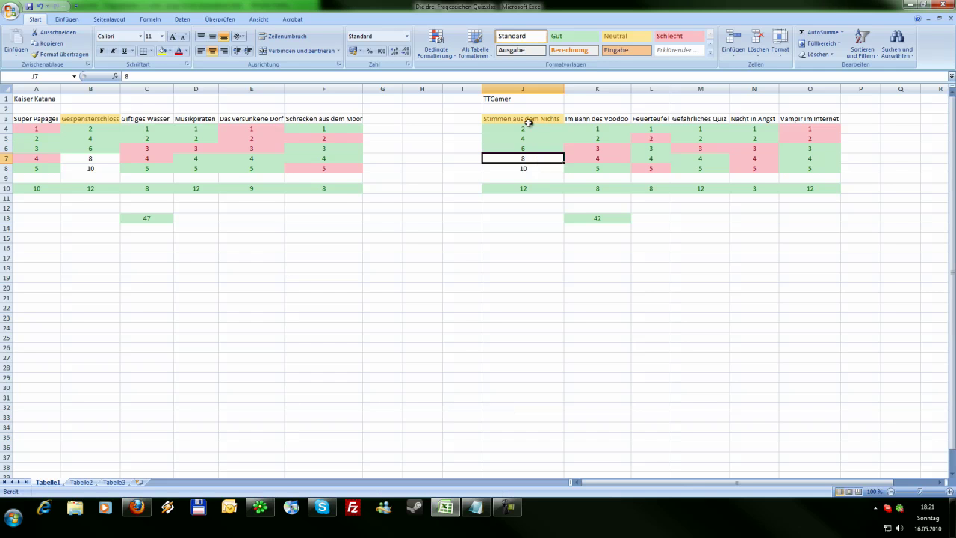
click(666, 38)
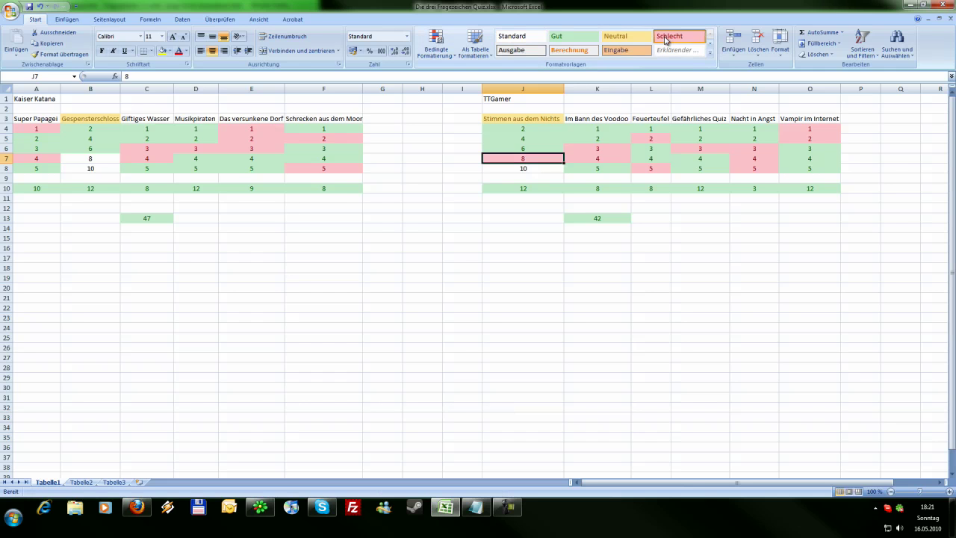
- Apply the Gut style to the fourth Gespensterschloss question in B7 and set that column's points in B10 to 20
click(81, 158)
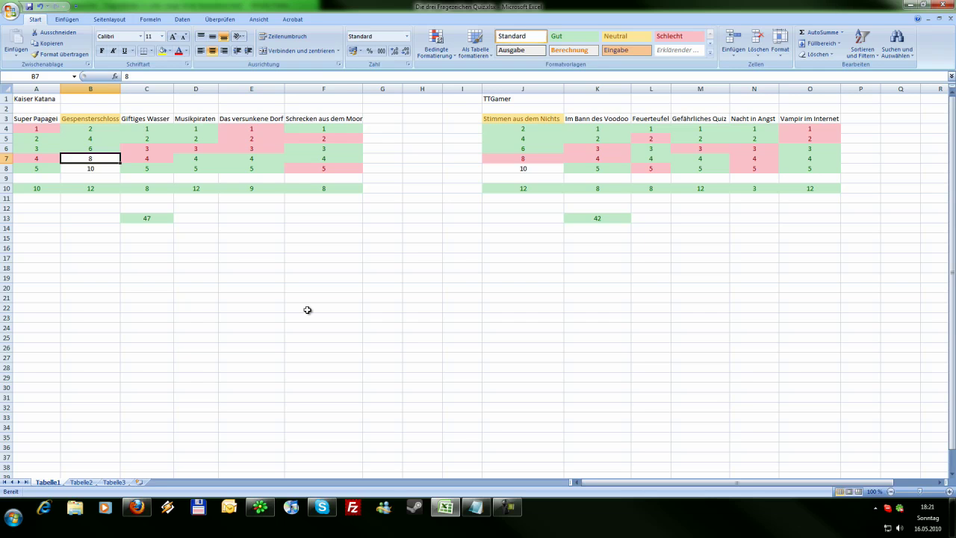
click(573, 36)
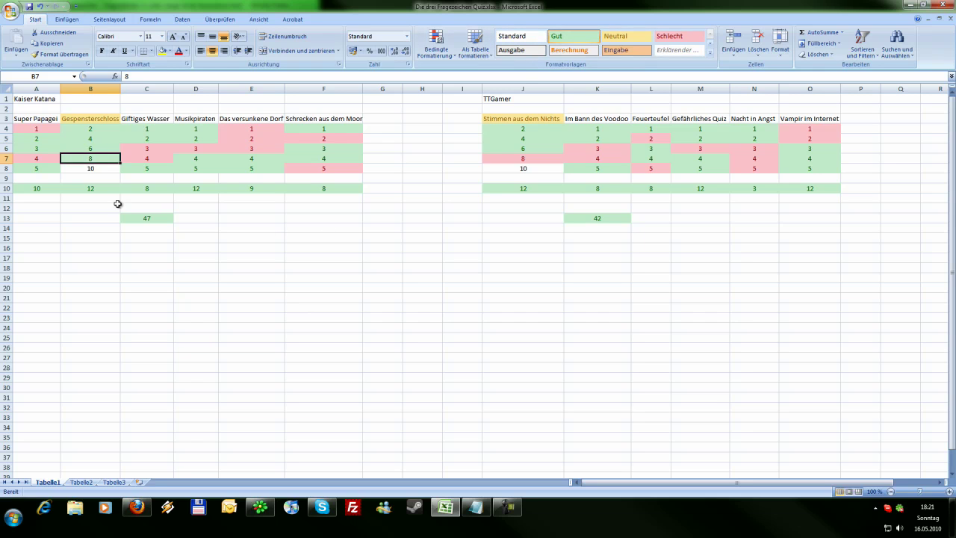
click(105, 177)
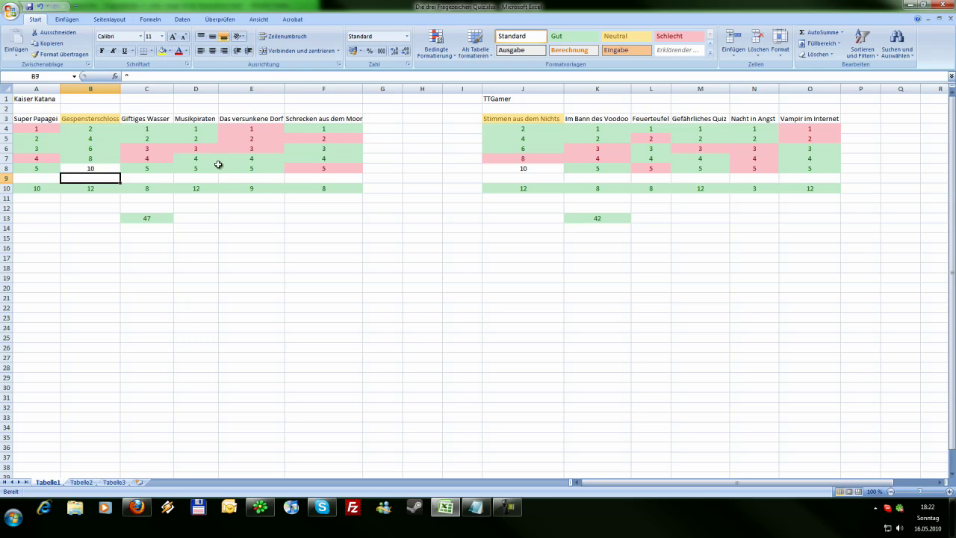
click(97, 196)
click(100, 224)
- Read question 5 of the Stimmen aus dem Nichts section in Notepad's Fragen.txt and return to the Excel quiz workbook
mouse_move(446, 514)
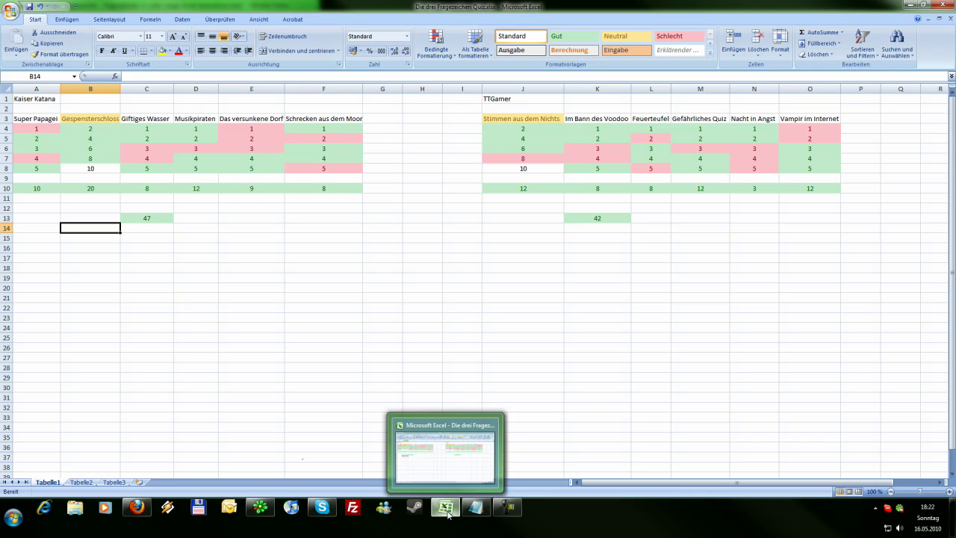
click(471, 507)
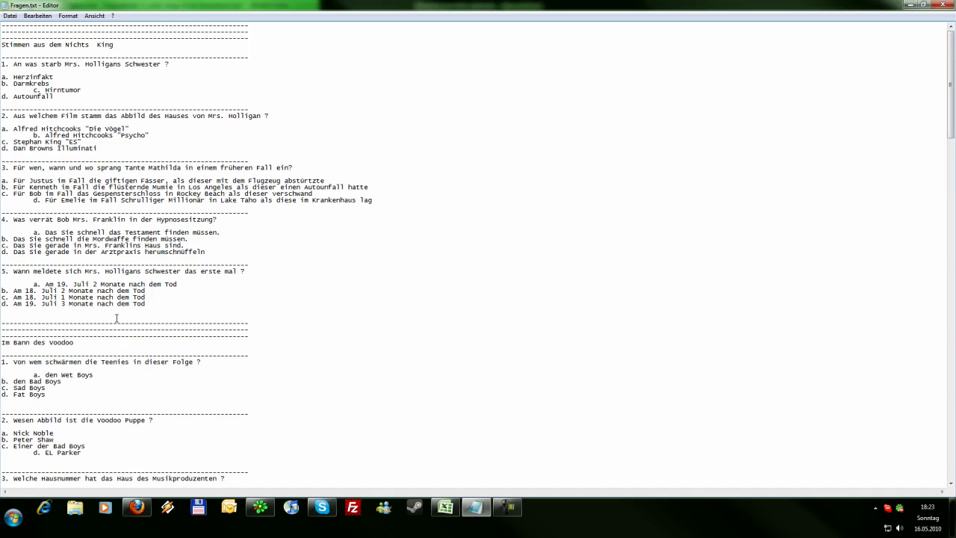
mouse_move(439, 514)
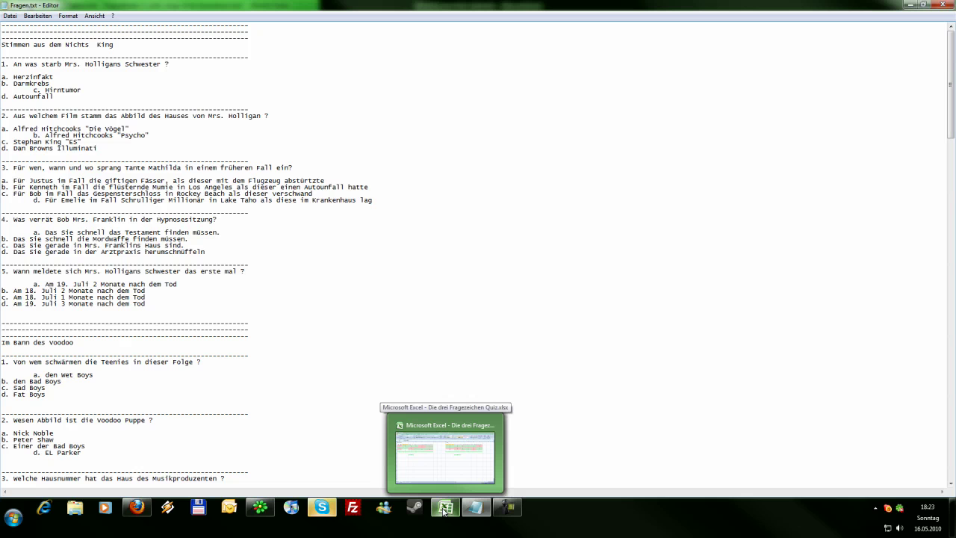
click(444, 510)
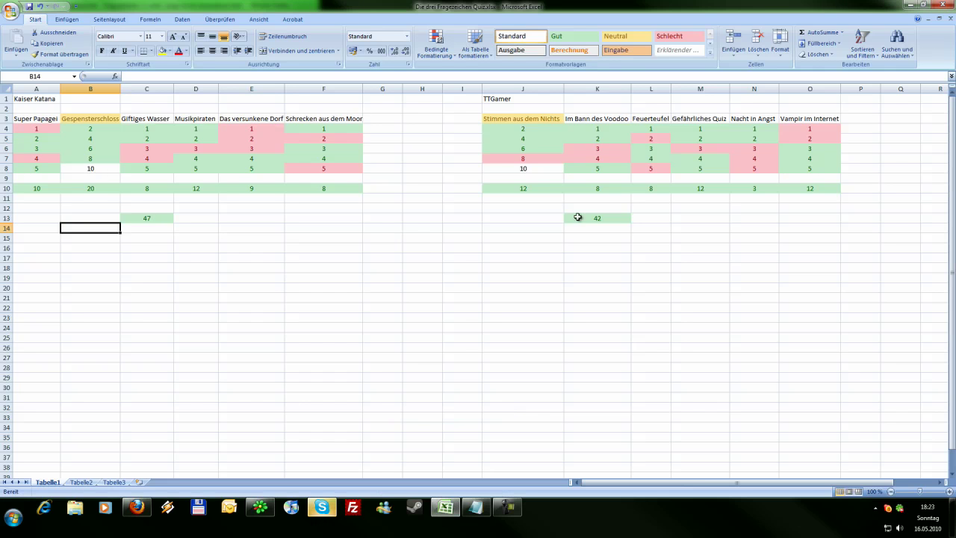
- Mark the fifth Stimmen aus dem Nichts question in J8 with the Schlecht style and set the overall score in K13 to 54
click(534, 170)
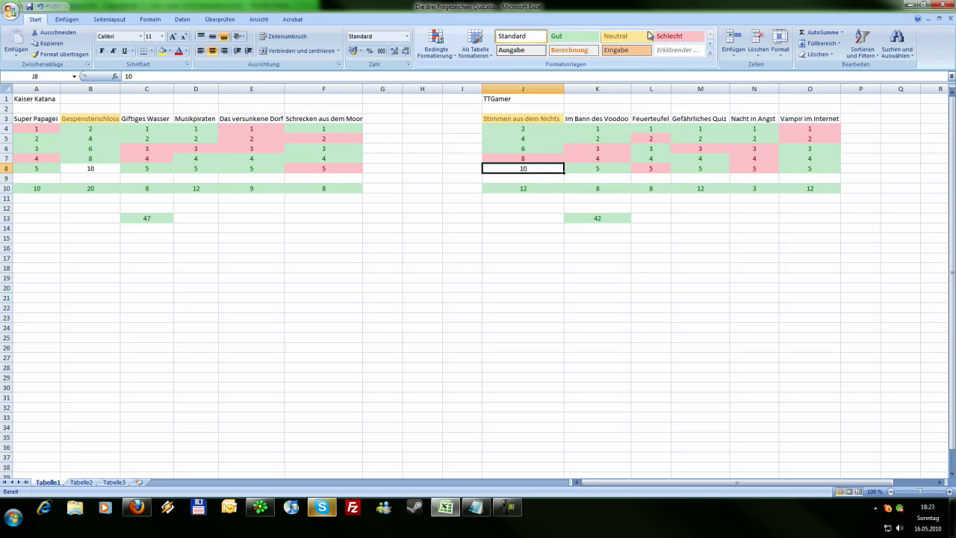
click(672, 36)
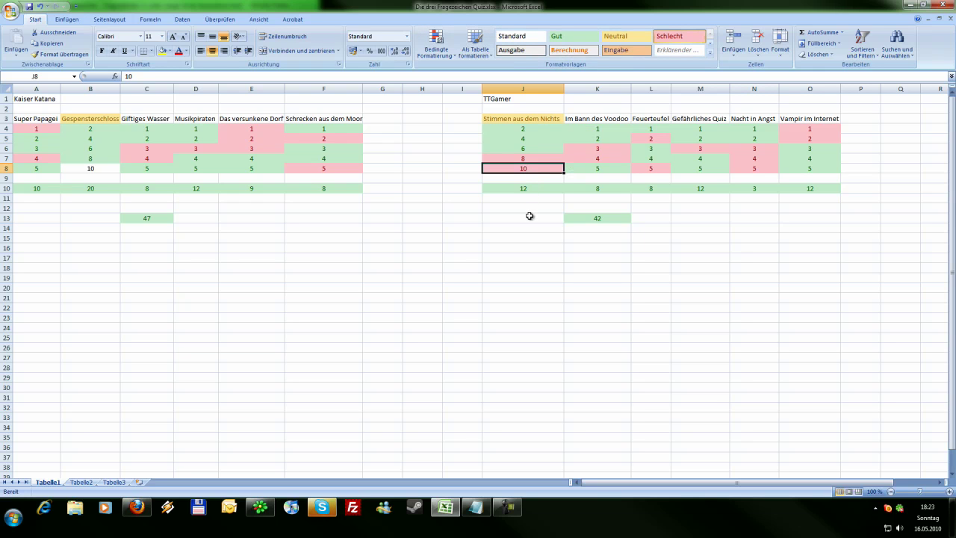
click(567, 221)
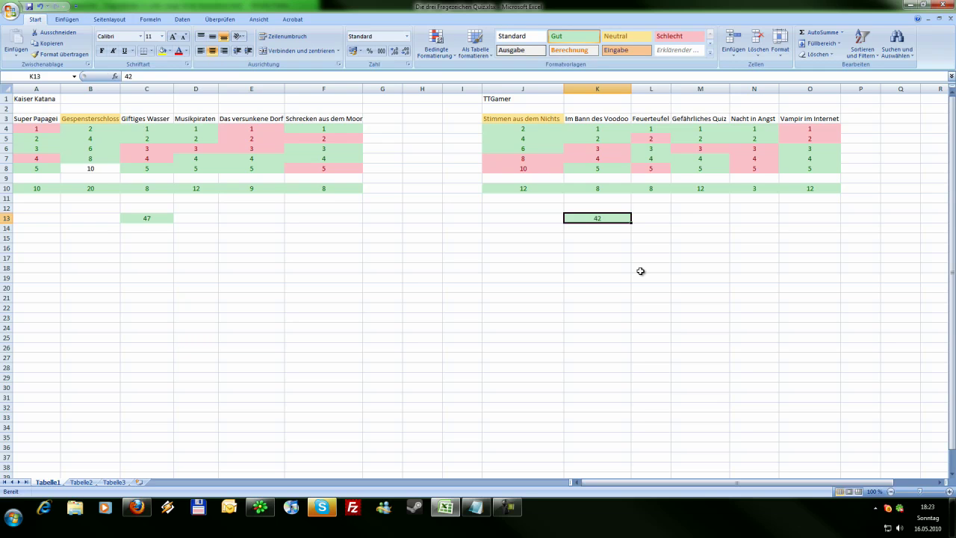
text(54)
click(641, 271)
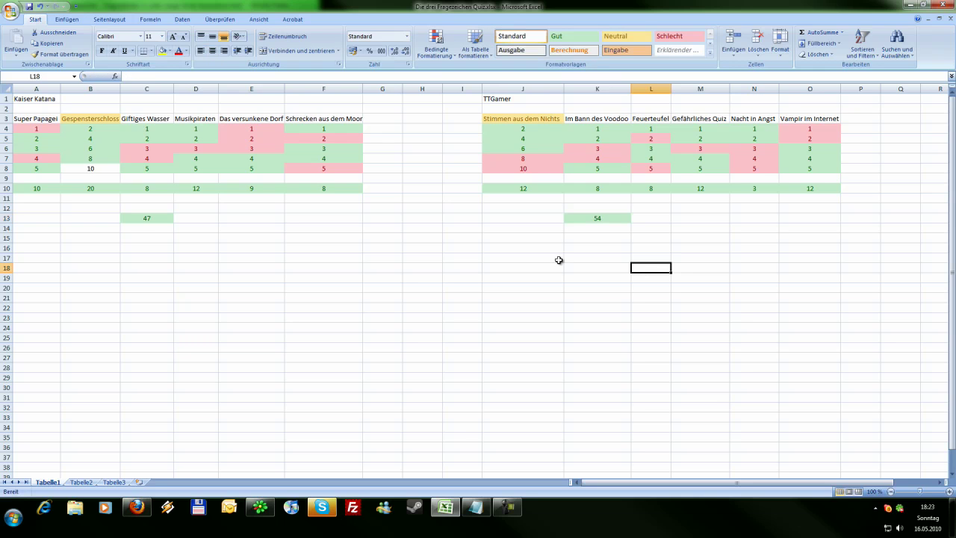
- Apply the Gut style to the fifth Gespensterschloss question in B8 and set that column's points in B10 to 30
click(108, 168)
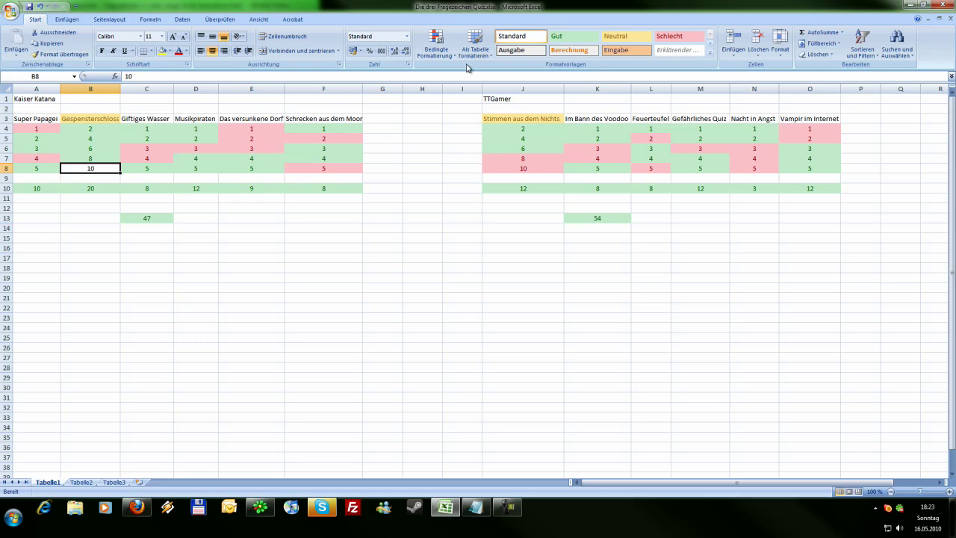
click(557, 36)
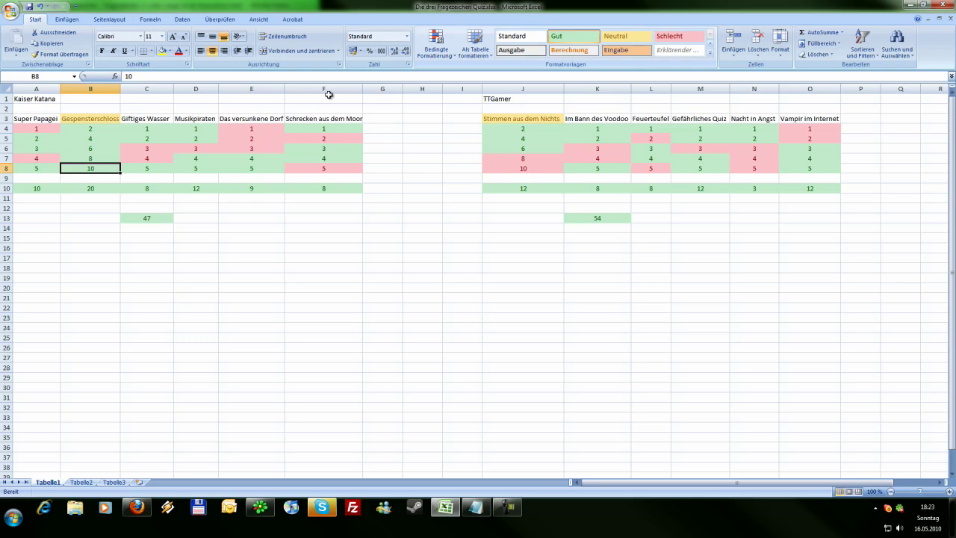
click(93, 190)
text(30)
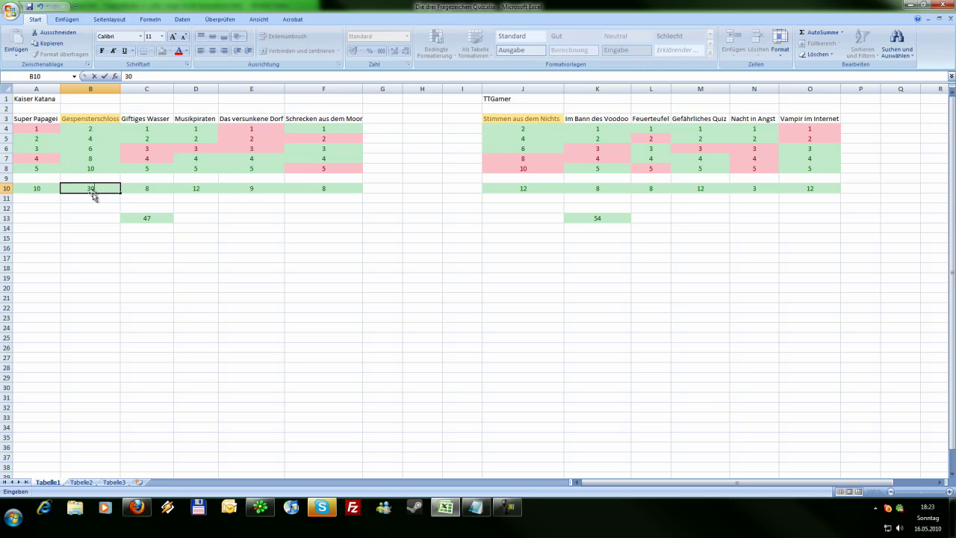
click(104, 220)
- Set the first player's overall score in C13 to 77
click(138, 219)
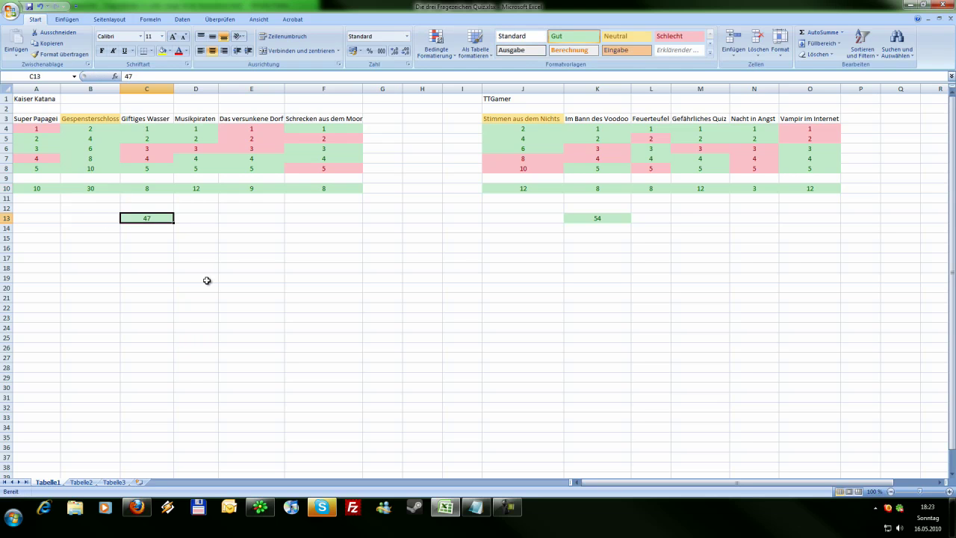
text(77)
key(Return)
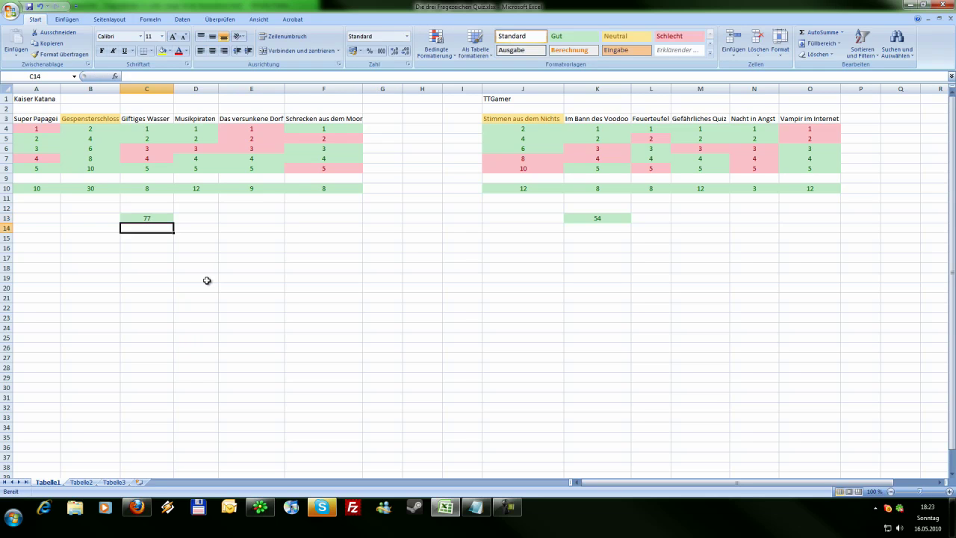
click(224, 238)
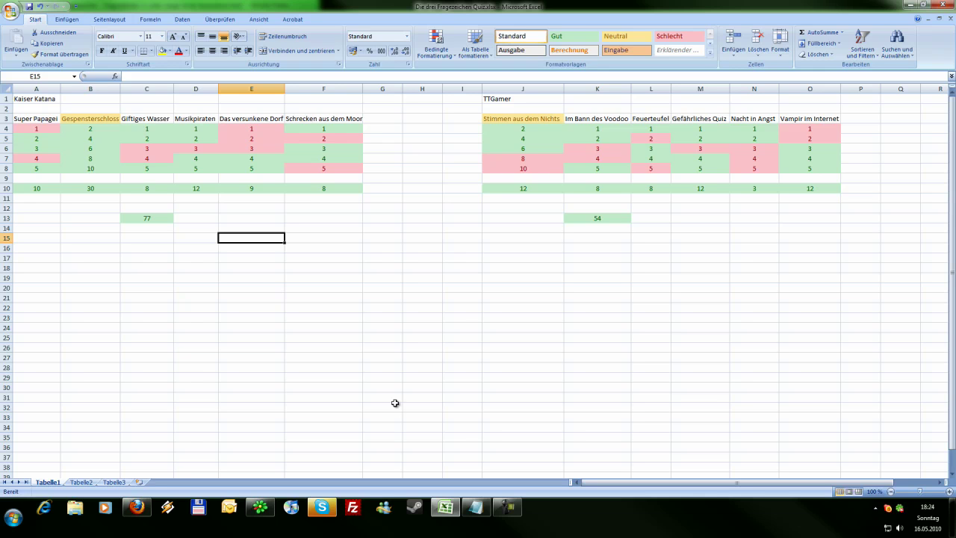
click(150, 218)
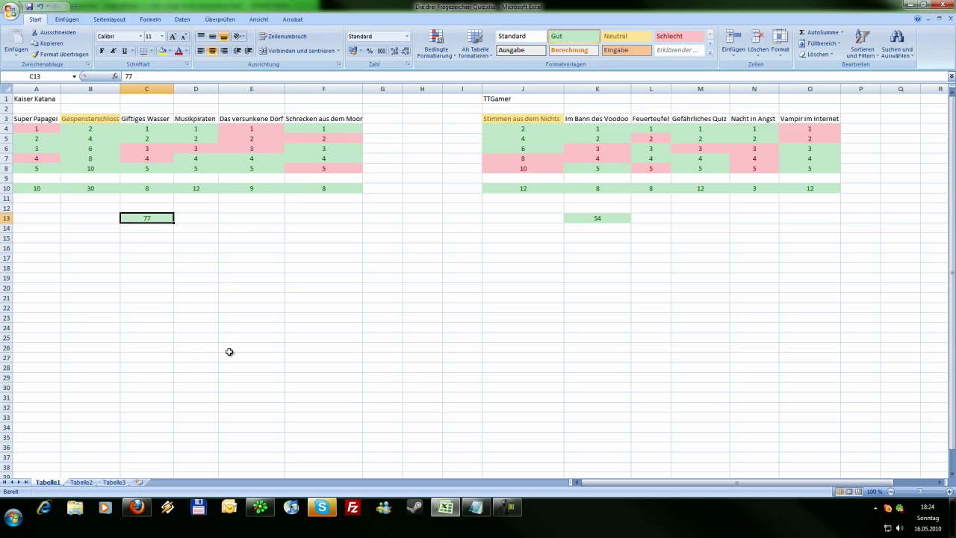